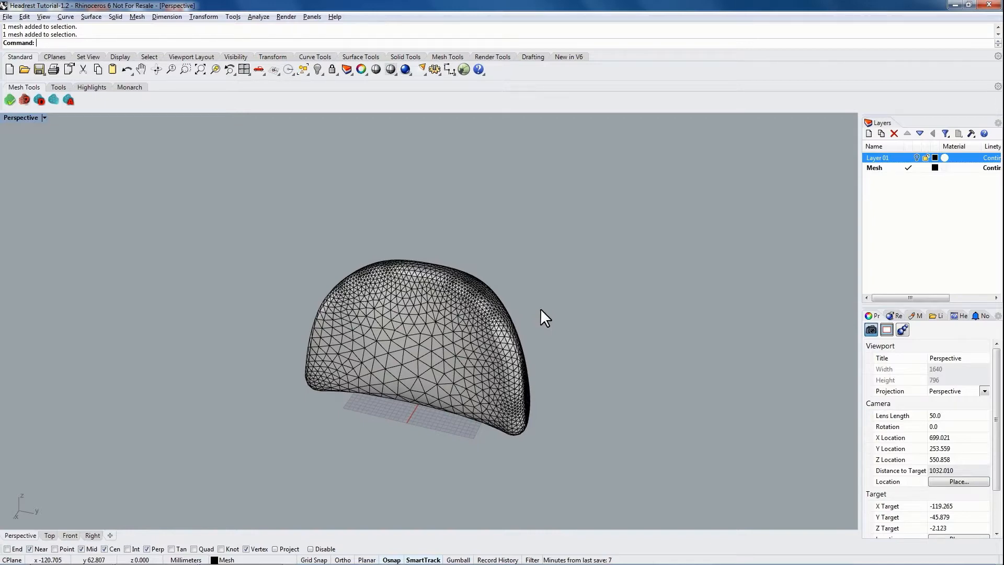
# - Flatten all of the headrest meshes with the ExactFlat Flatten command
pyautogui.moveTo(506, 237); pyautogui.dragTo(319, 224, button='right')
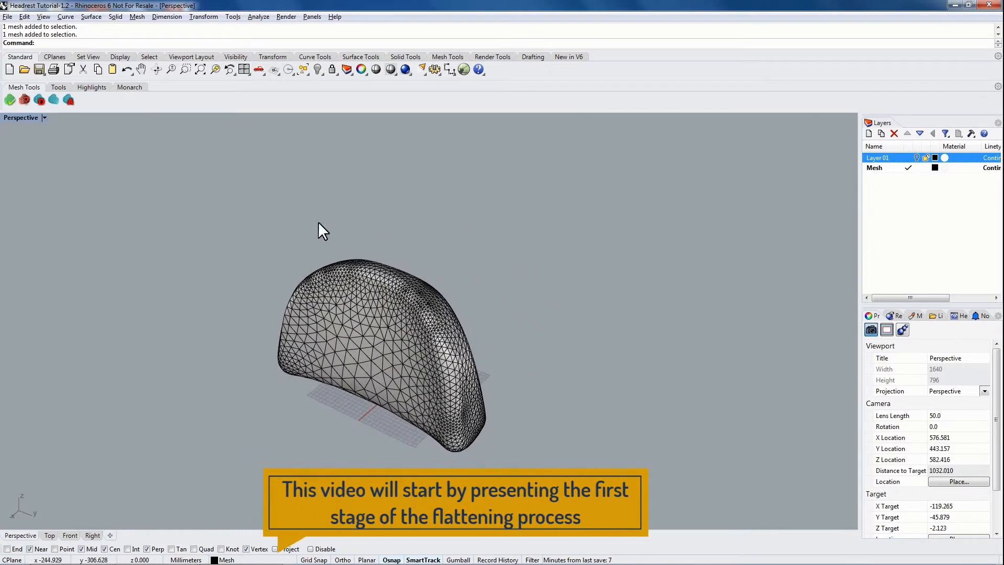
pyautogui.click(54, 85)
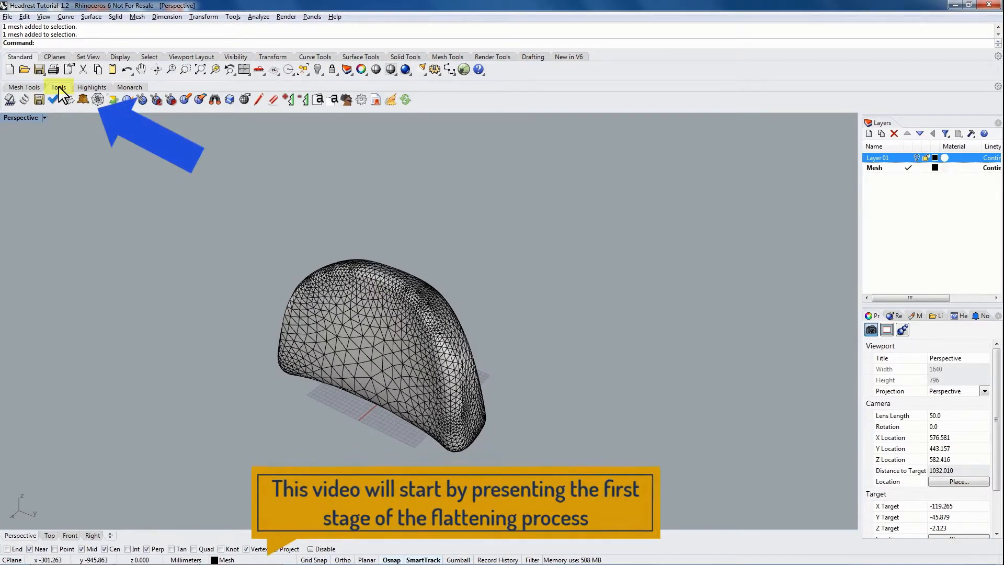
pyautogui.click(10, 99)
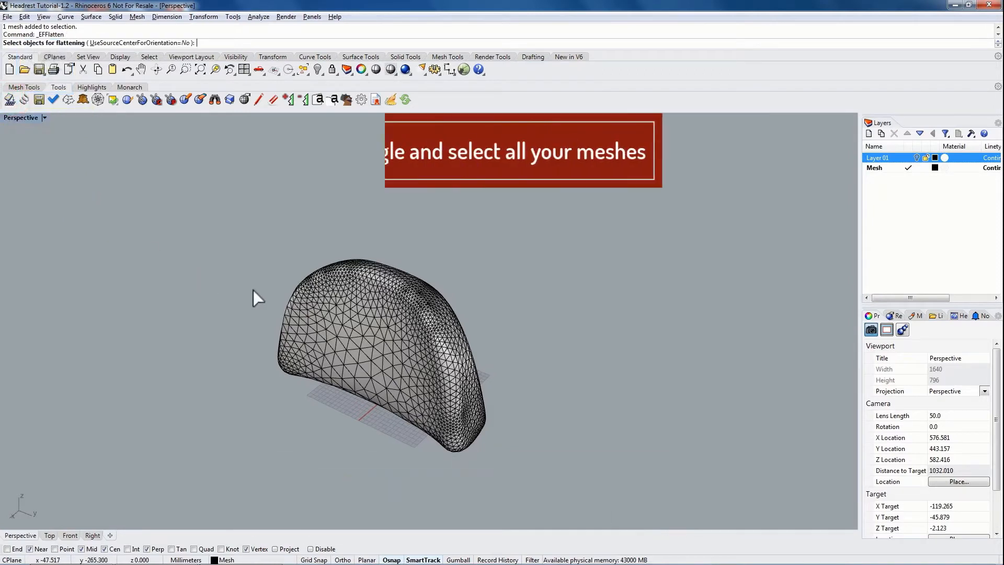
pyautogui.moveTo(192, 224); pyautogui.dragTo(598, 500)
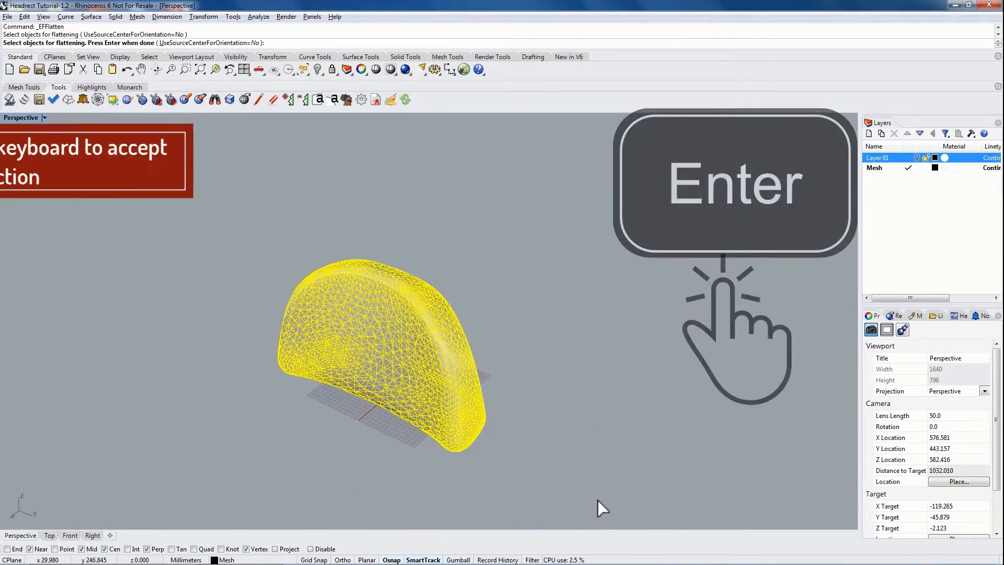
pyautogui.press('Return')
# - Restore the four-viewport layout, maximize the Top viewport and set its display mode to Shaded
pyautogui.moveTo(507, 278); pyautogui.dragTo(394, 329, button='right')
pyautogui.scroll(-3, 384, 401)
pyautogui.scroll(2, 371, 416)
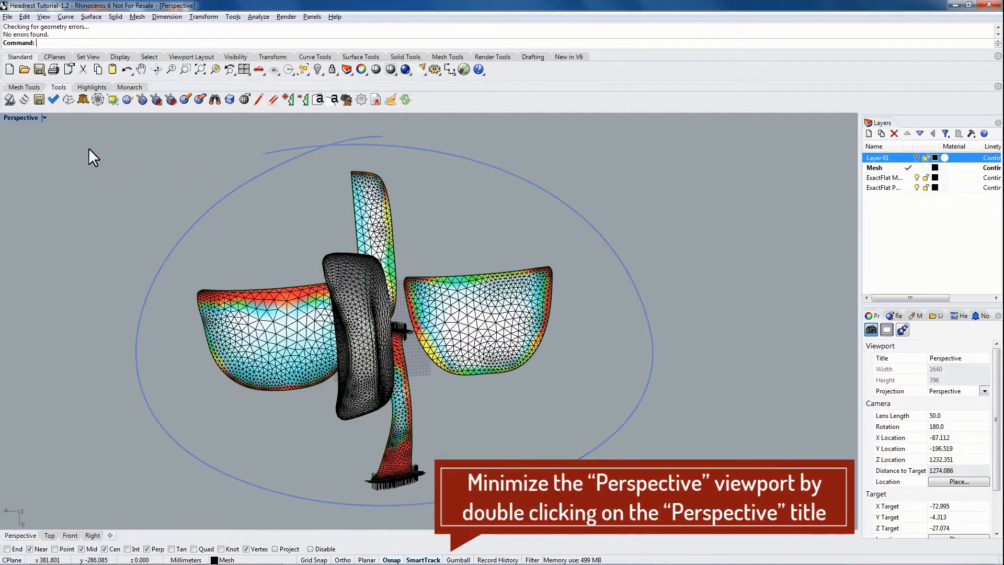
pyautogui.doubleClick(17, 117)
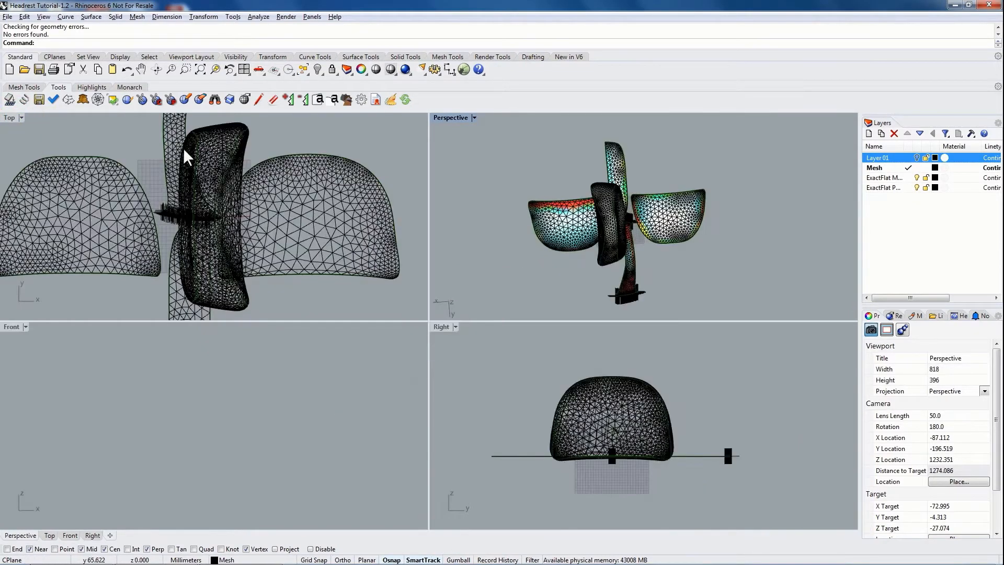
pyautogui.moveTo(97, 129); pyautogui.dragTo(133, 161, button='right')
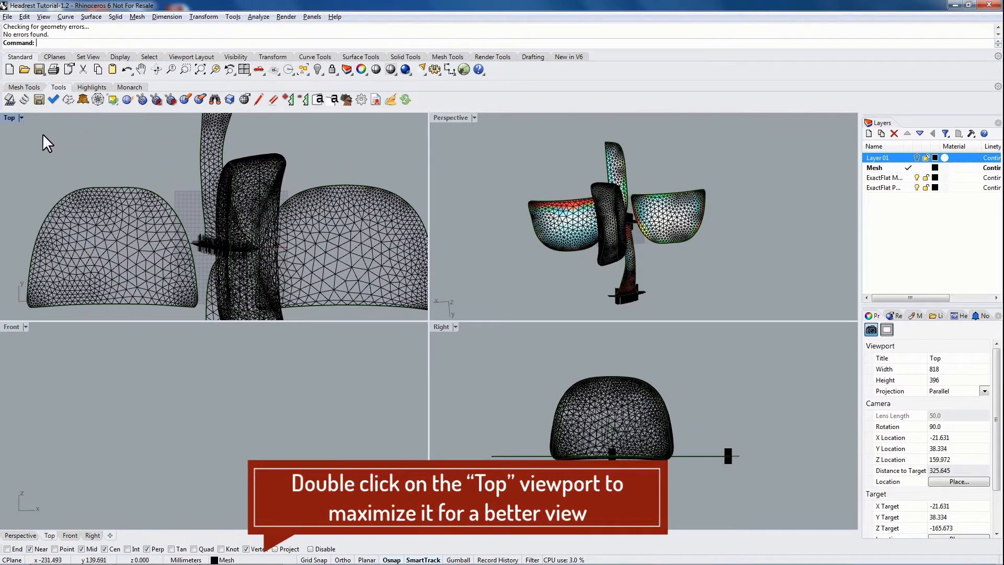
pyautogui.doubleClick(10, 118)
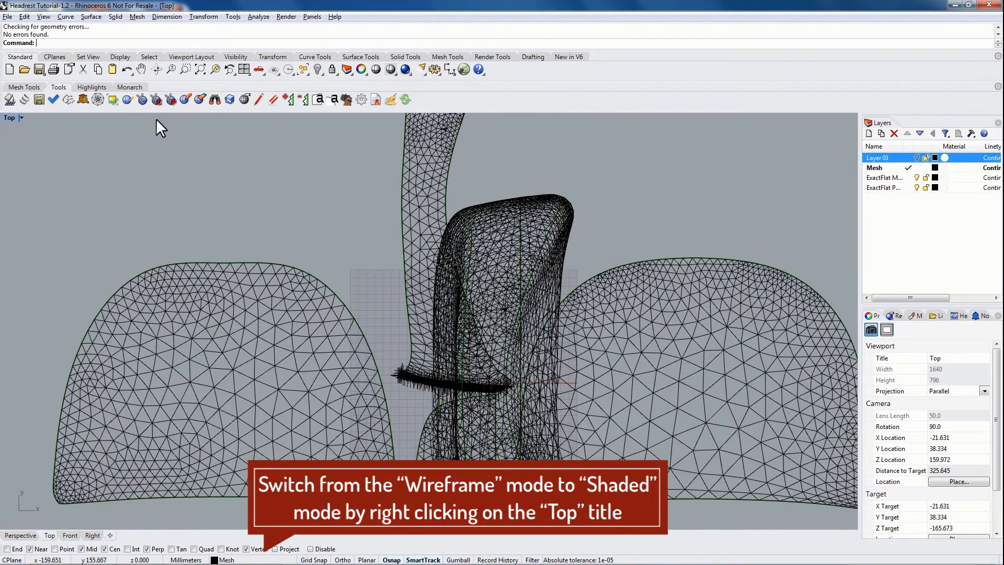
pyautogui.rightClick(11, 118)
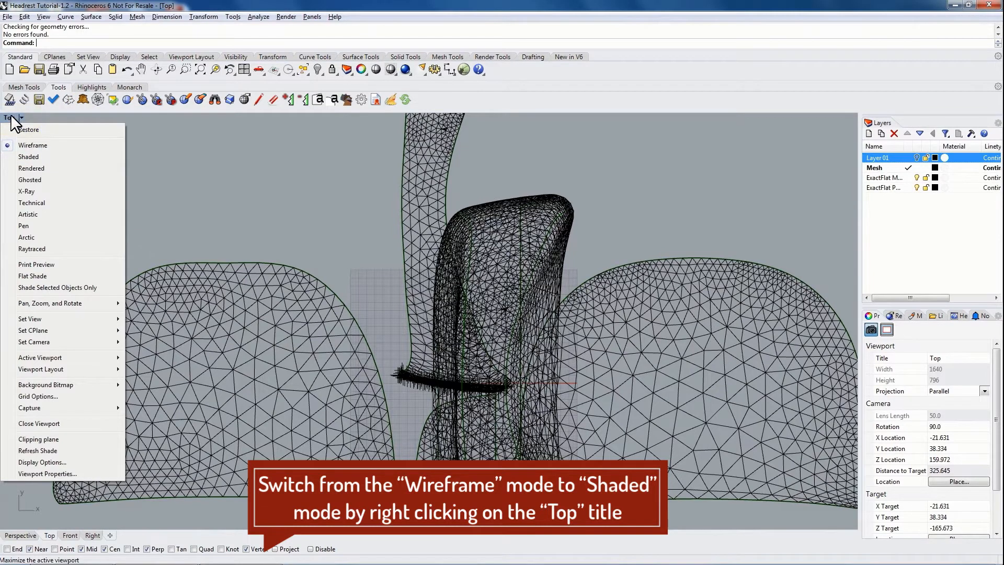
pyautogui.click(28, 157)
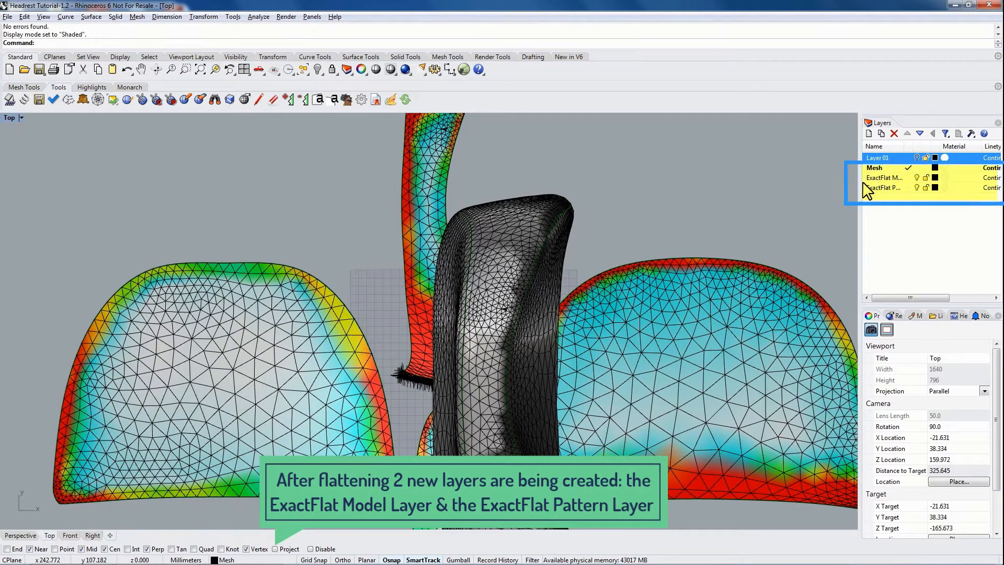
# - Make ExactFlat Pattern the current layer and turn off the ExactFlat Model and Mesh layers
pyautogui.moveTo(858, 184); pyautogui.dragTo(807, 186)
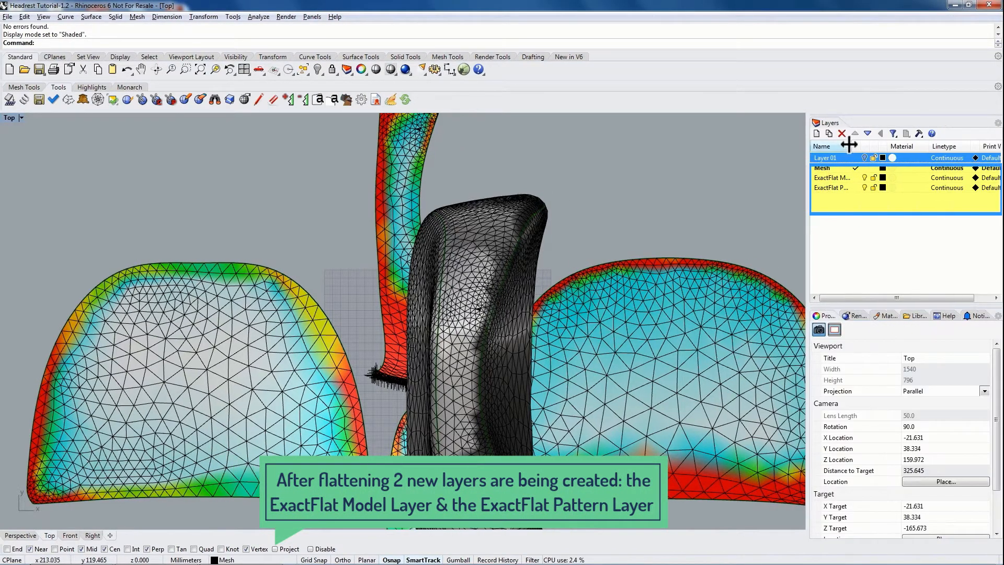
pyautogui.moveTo(849, 145); pyautogui.dragTo(883, 145)
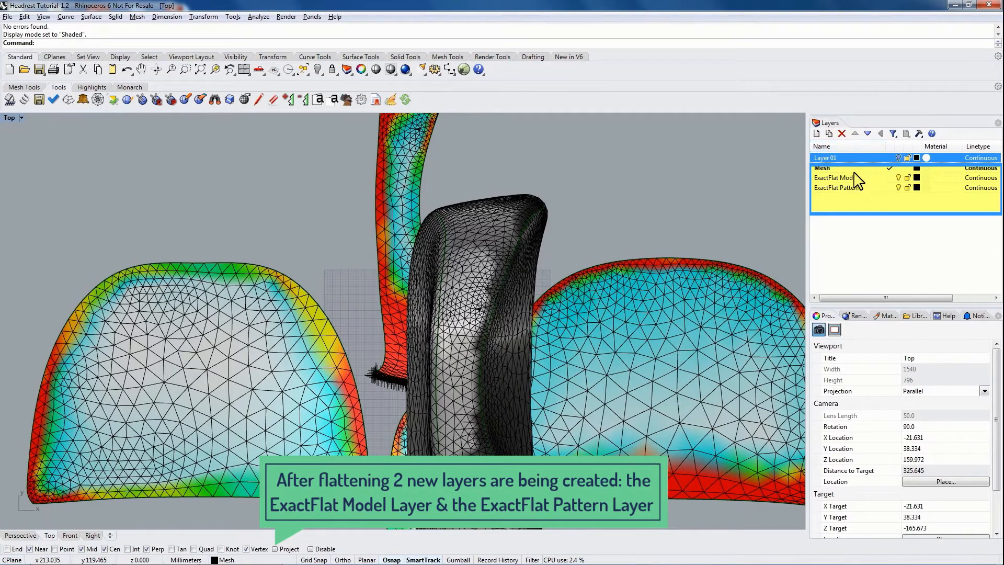
pyautogui.click(891, 188)
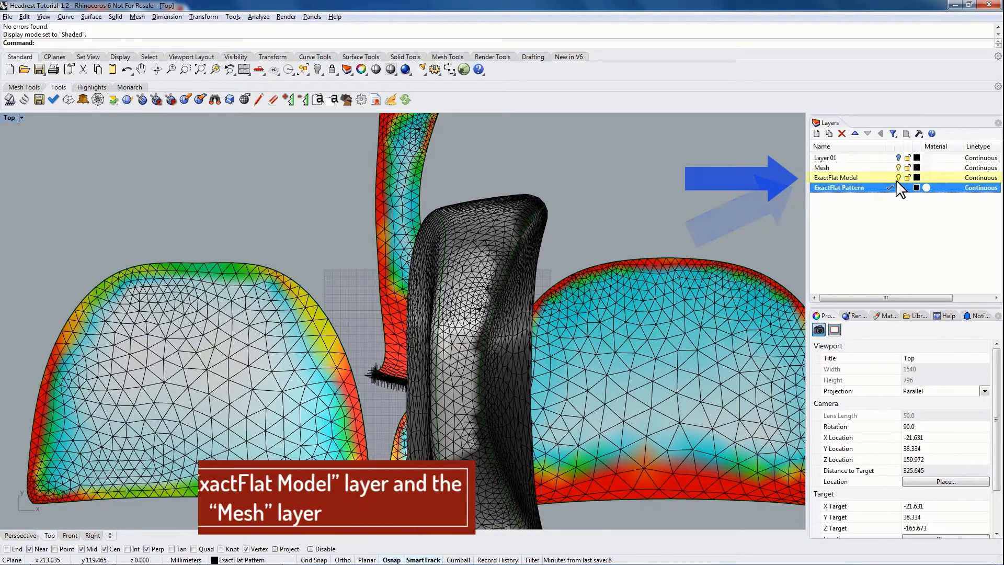
pyautogui.click(900, 177)
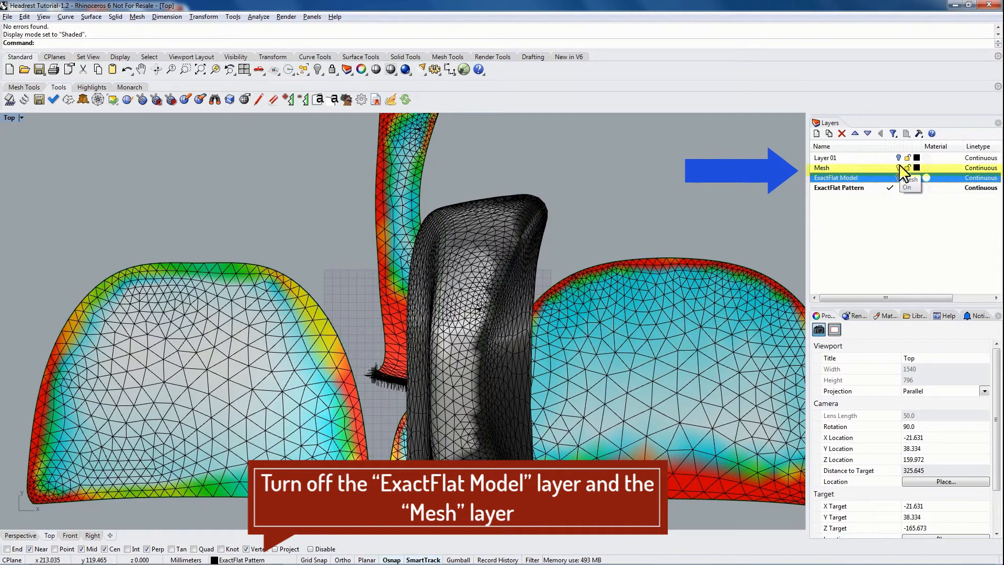
pyautogui.click(899, 167)
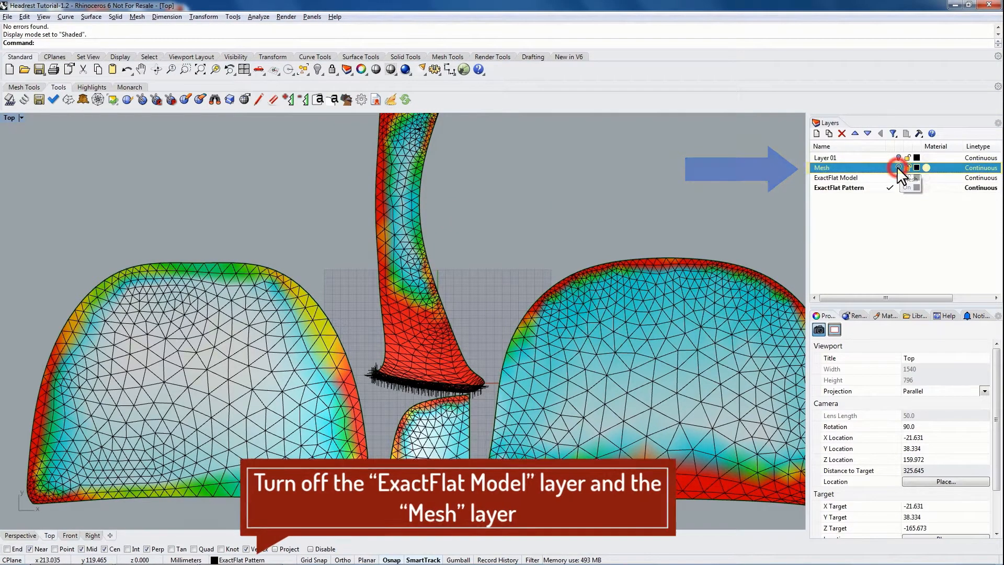
# - Spread the four flattened pattern pieces into a horizontal row with clear gaps between them
pyautogui.scroll(-4, 491, 240)
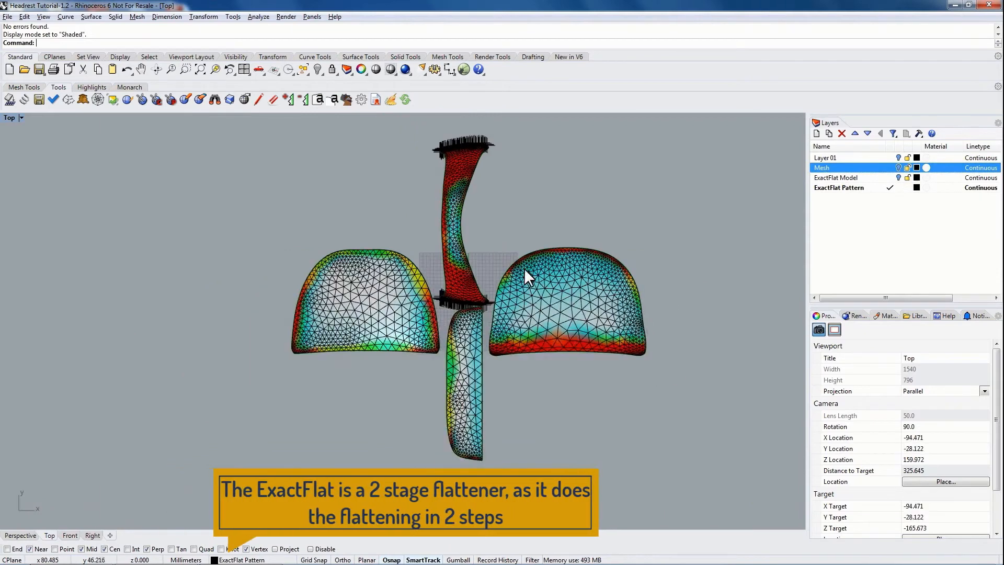
pyautogui.moveTo(523, 268); pyautogui.dragTo(525, 314, button='right')
pyautogui.moveTo(504, 301); pyautogui.dragTo(594, 274)
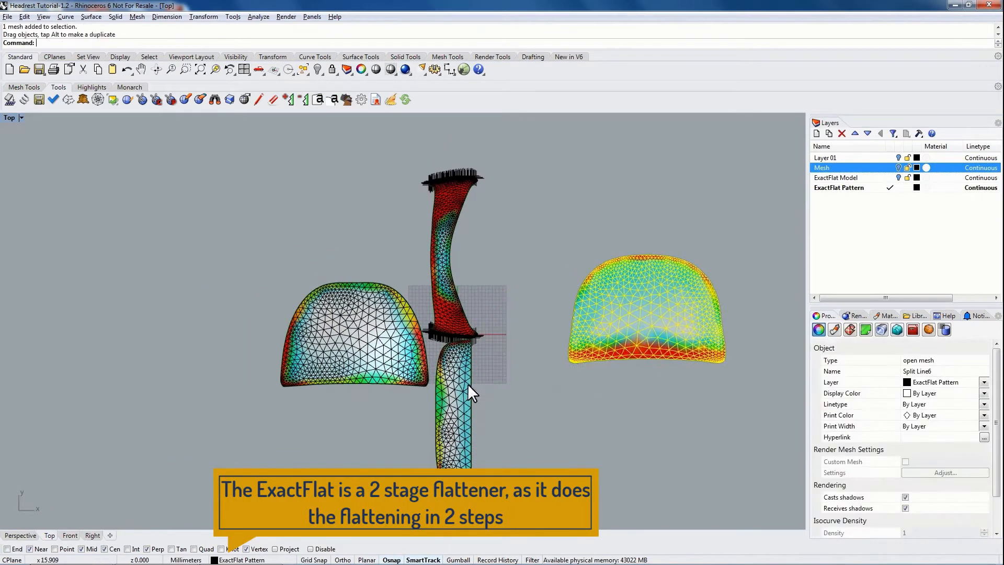
pyautogui.moveTo(451, 377); pyautogui.dragTo(518, 267)
pyautogui.moveTo(454, 282); pyautogui.dragTo(463, 341)
pyautogui.moveTo(366, 342); pyautogui.dragTo(315, 334)
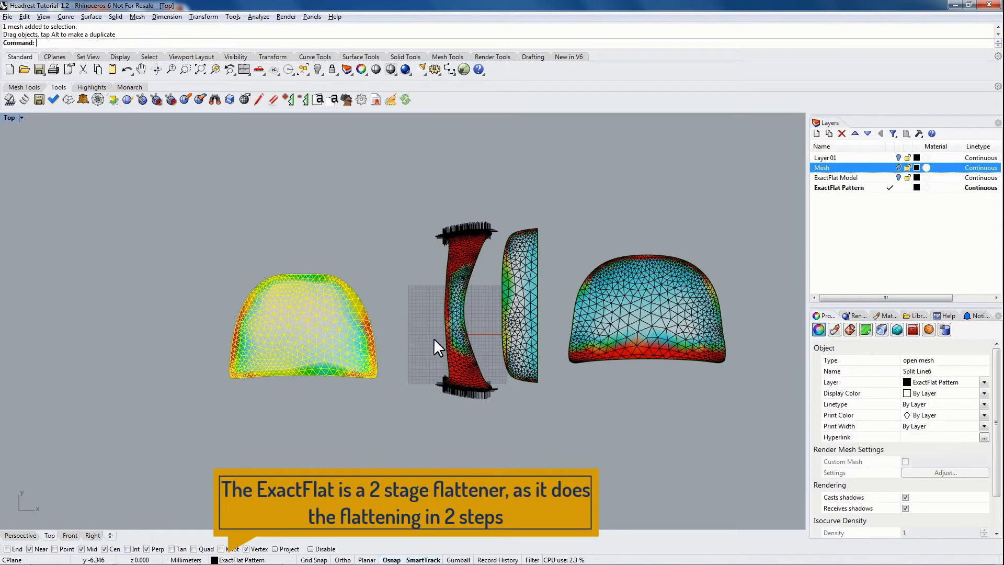
pyautogui.moveTo(454, 339); pyautogui.dragTo(438, 340)
pyautogui.click(485, 191)
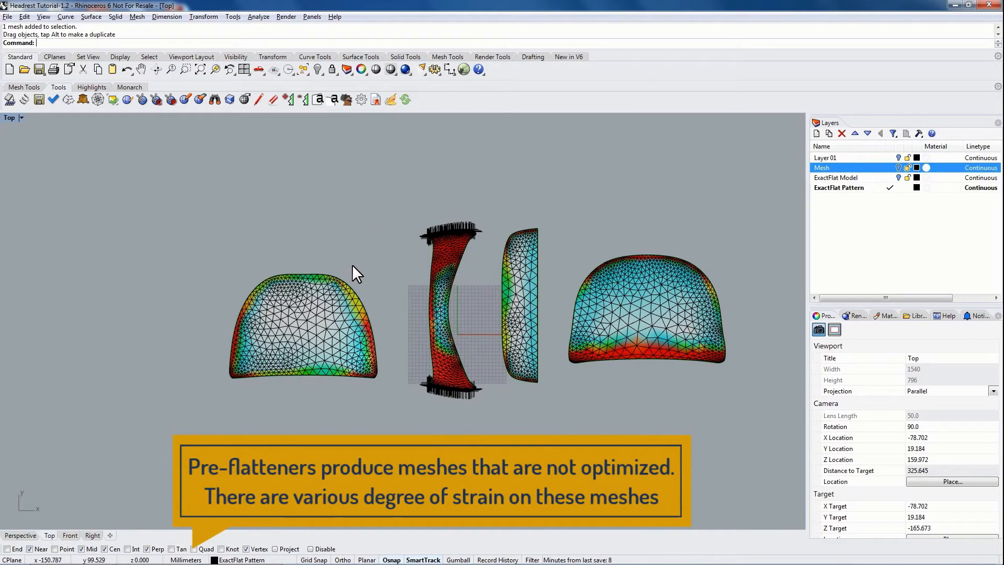
# - Re-flatten the first rounded piece and the long narrow second piece with the Fracture pre-flattener
pyautogui.moveTo(353, 265); pyautogui.dragTo(347, 255, button='right')
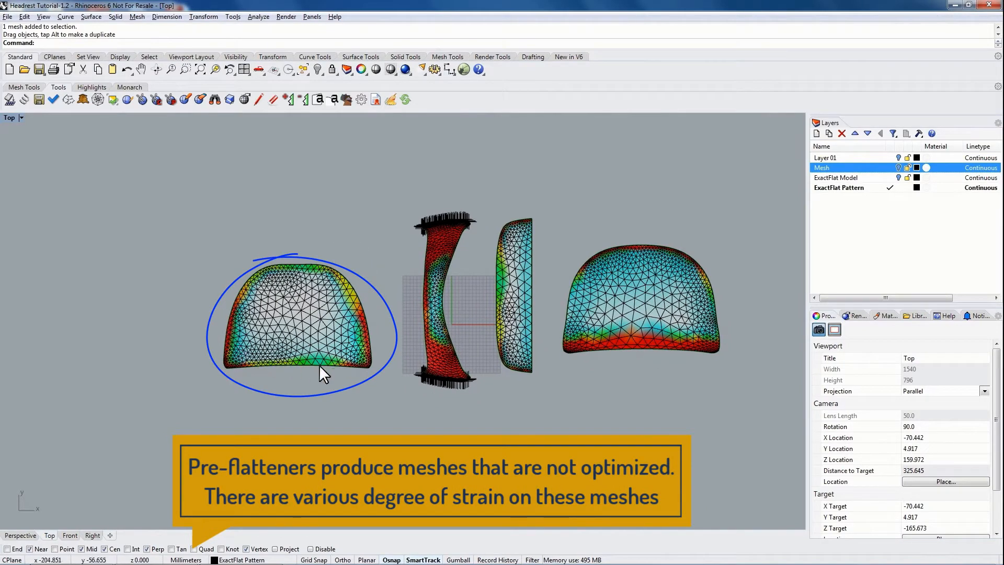
pyautogui.click(451, 239)
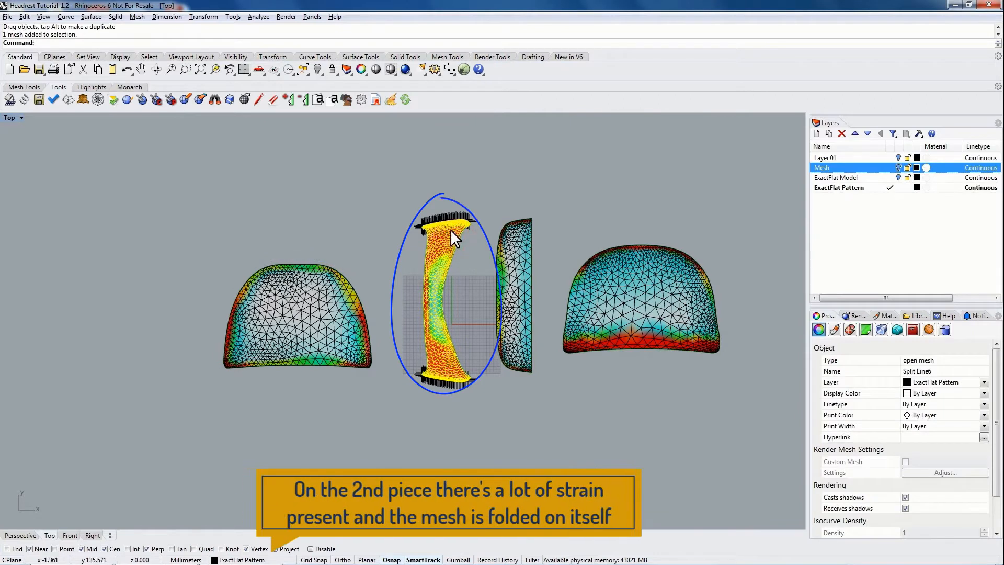
pyautogui.click(405, 325)
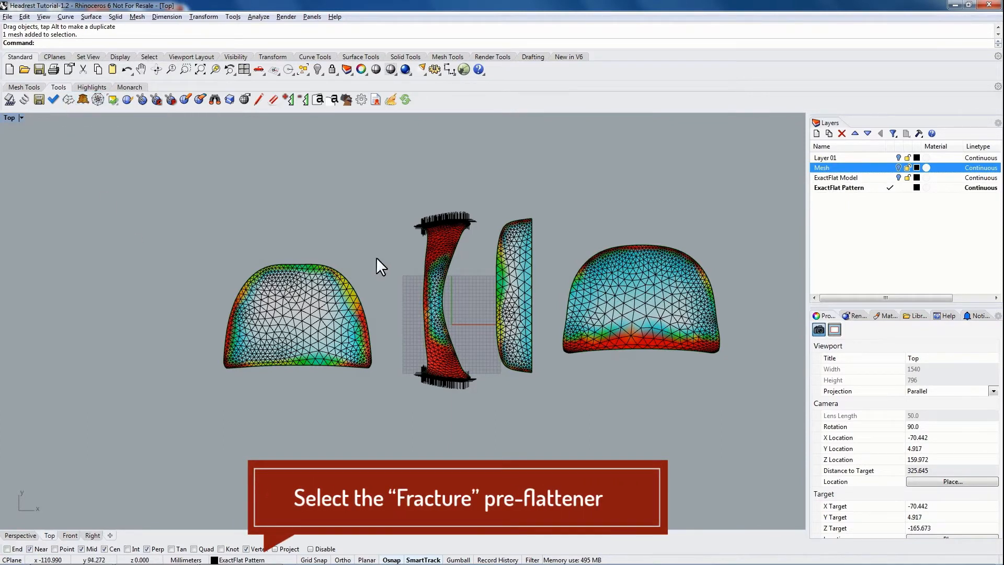
pyautogui.click(68, 99)
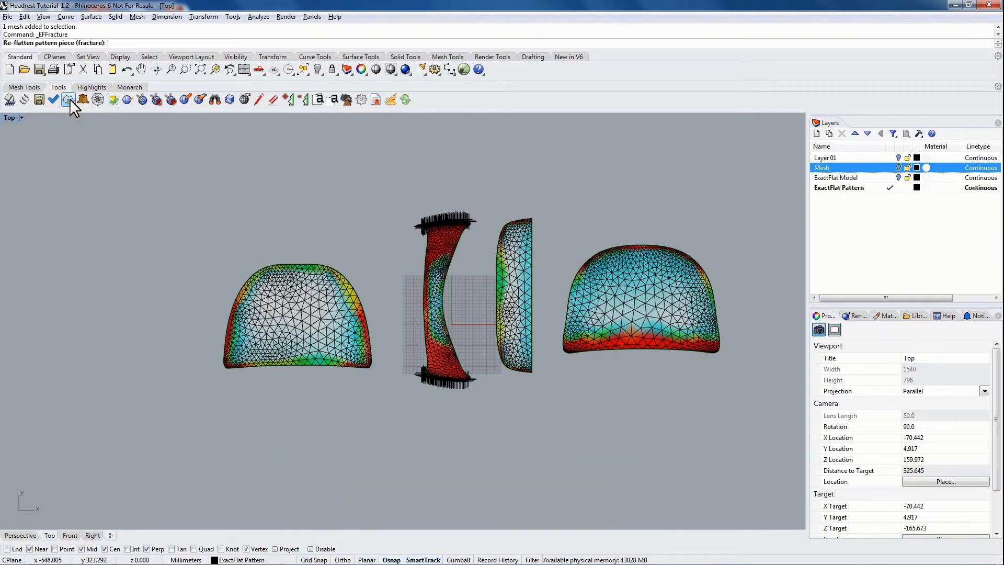
pyautogui.click(314, 320)
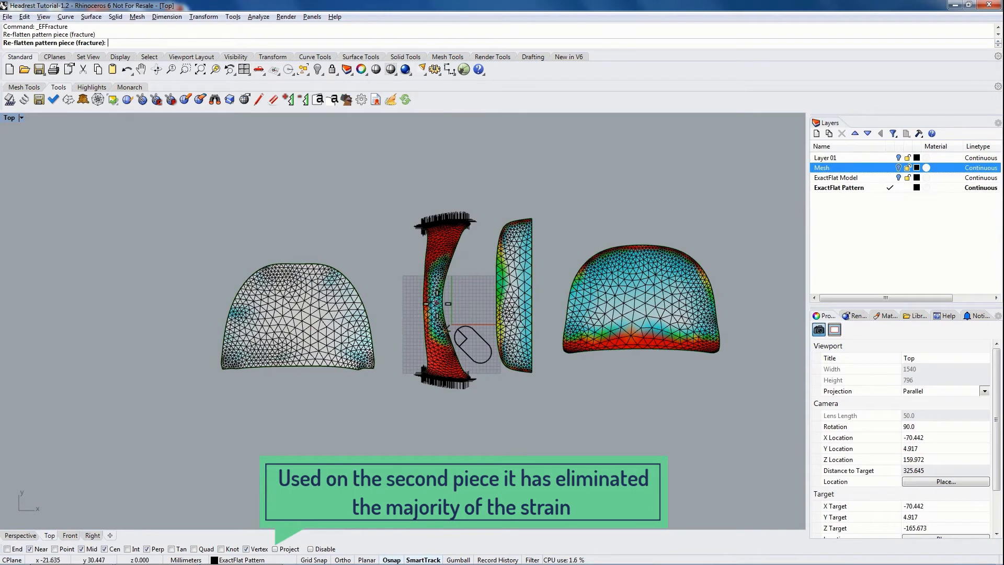
pyautogui.click(437, 304)
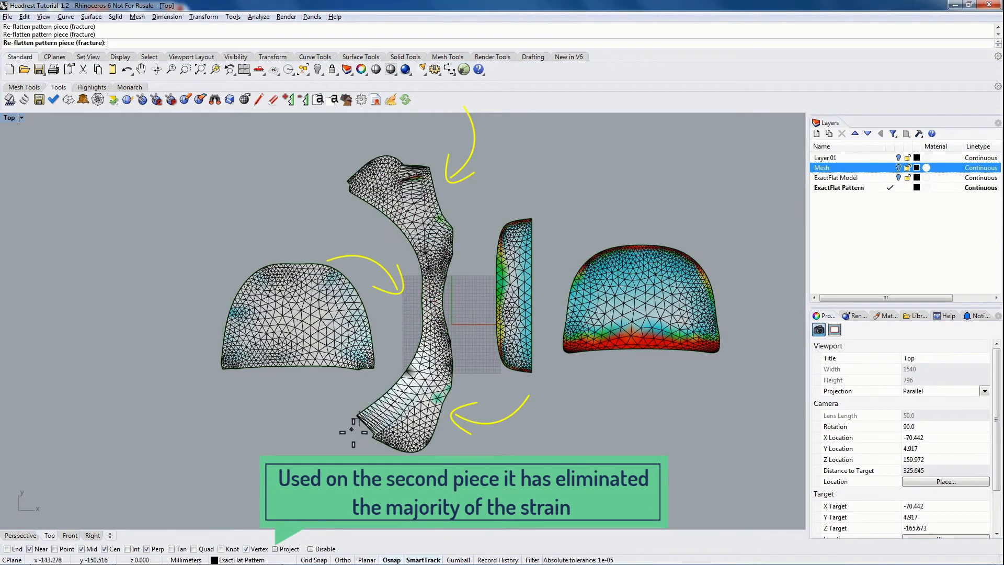
# - Check the narrow piece's corner for flipped triangles and re-flatten the third and fourth pieces with Fracture
pyautogui.scroll(10, 353, 432)
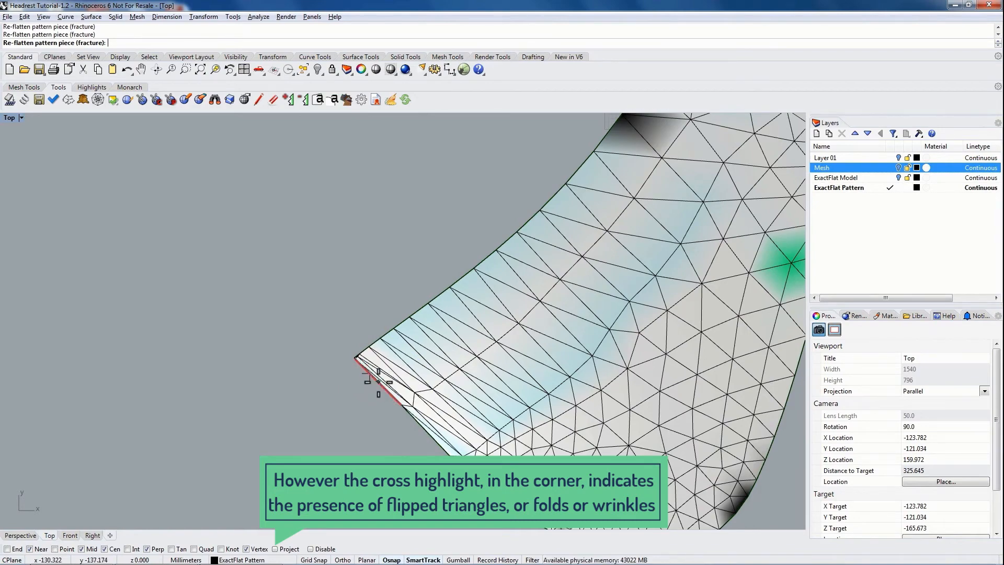
pyautogui.scroll(-14, 379, 381)
pyautogui.moveTo(510, 212); pyautogui.dragTo(392, 325, button='right')
pyautogui.scroll(-4, 405, 347)
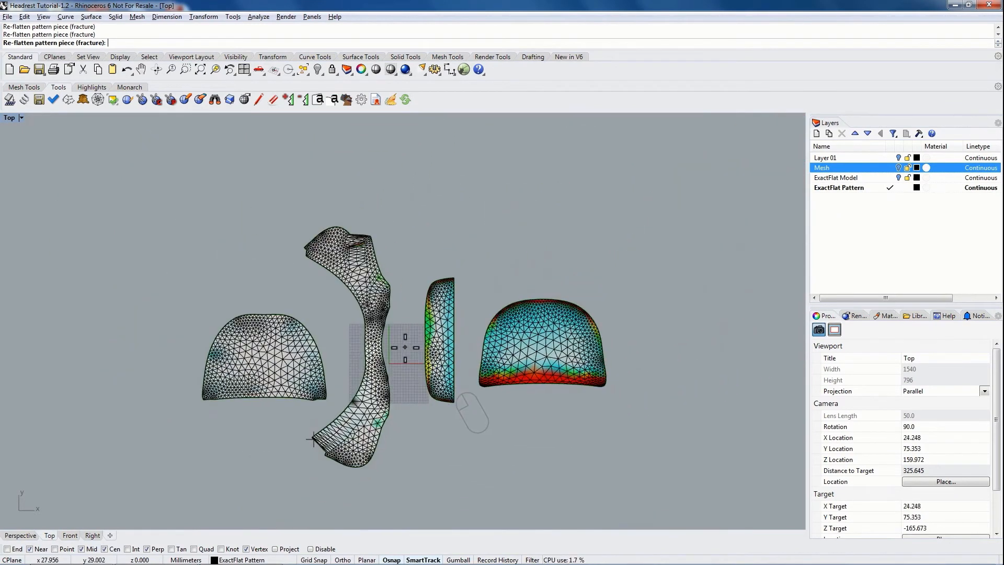
pyautogui.click(443, 338)
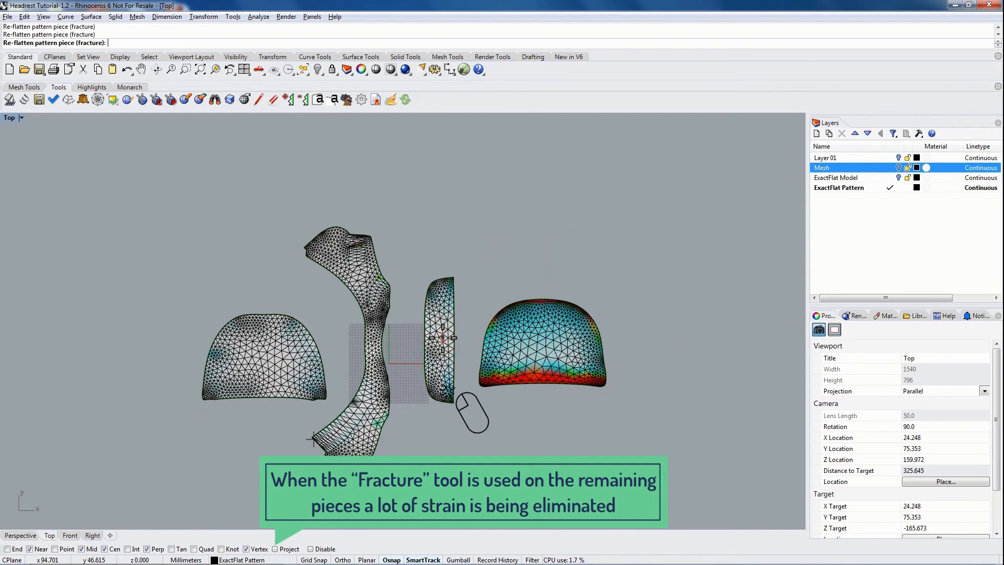
pyautogui.click(546, 350)
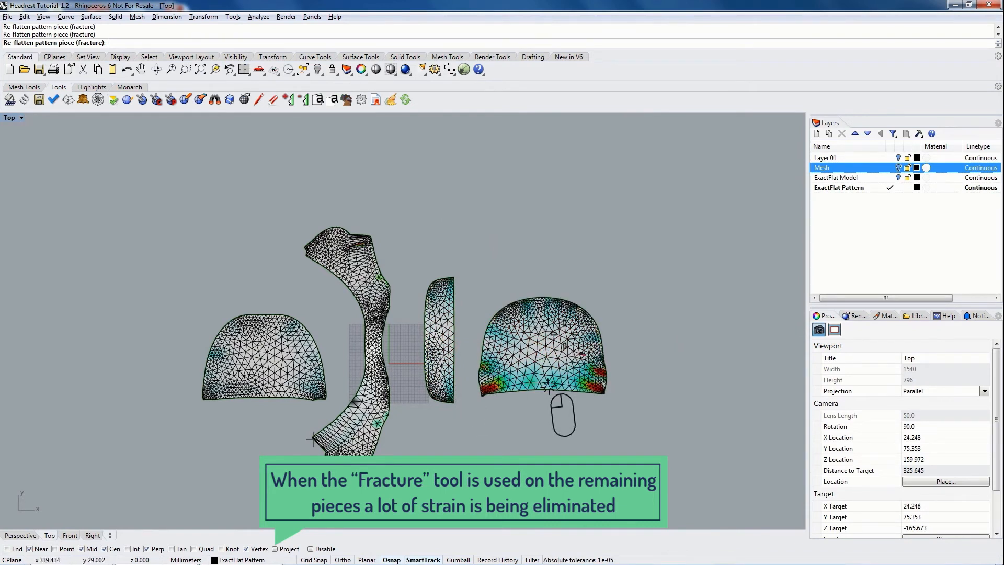
pyautogui.press('Return')
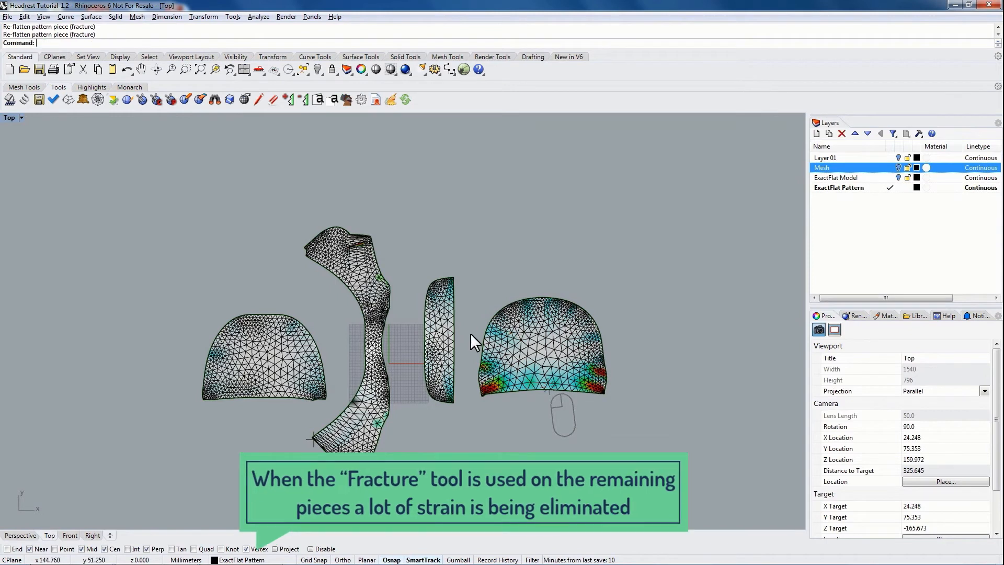
# - Re-flatten all four pattern pieces with the Pelt pre-flattener
pyautogui.click(83, 100)
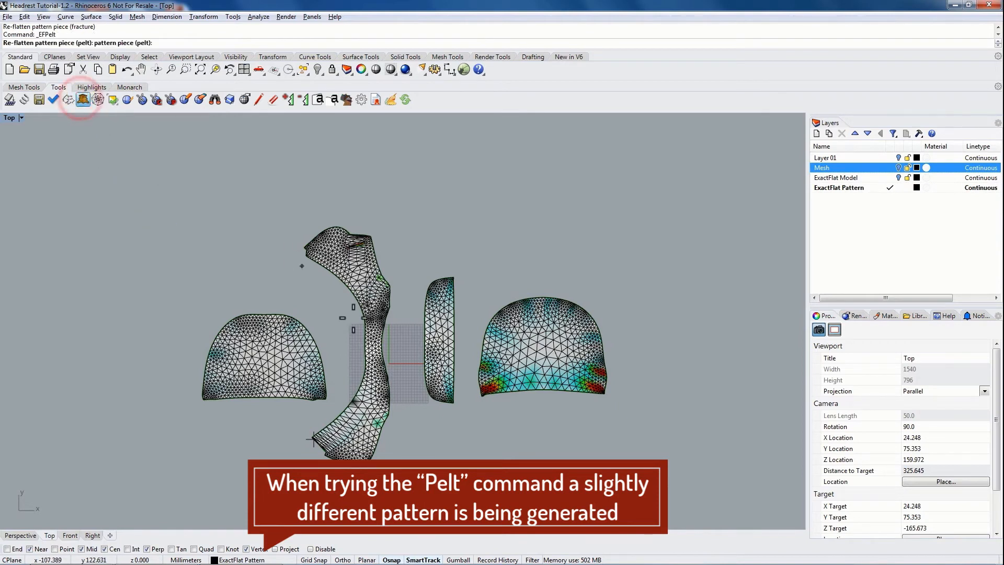
pyautogui.click(265, 361)
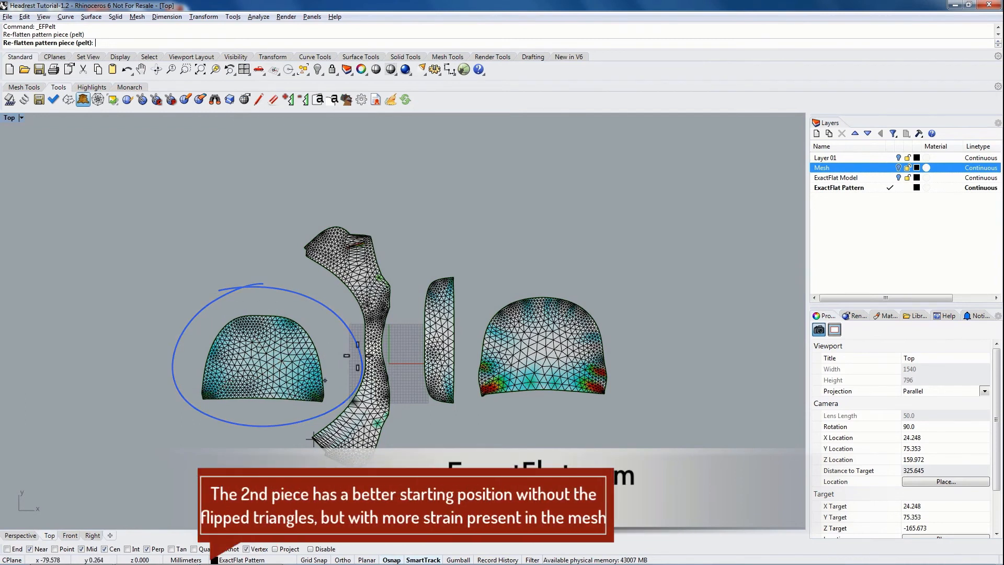
pyautogui.click(374, 347)
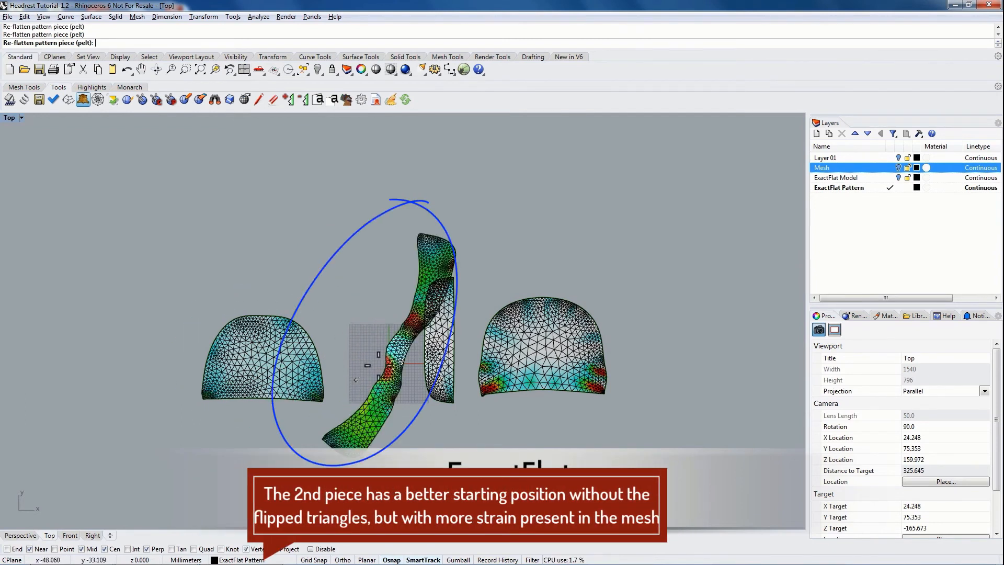
pyautogui.moveTo(390, 358); pyautogui.dragTo(361, 351, button='right')
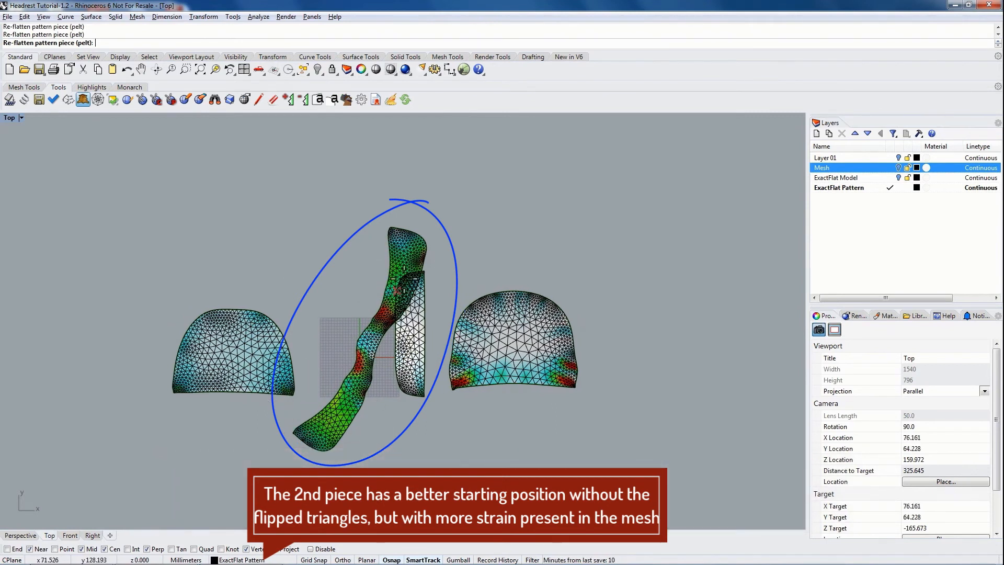
pyautogui.click(415, 336)
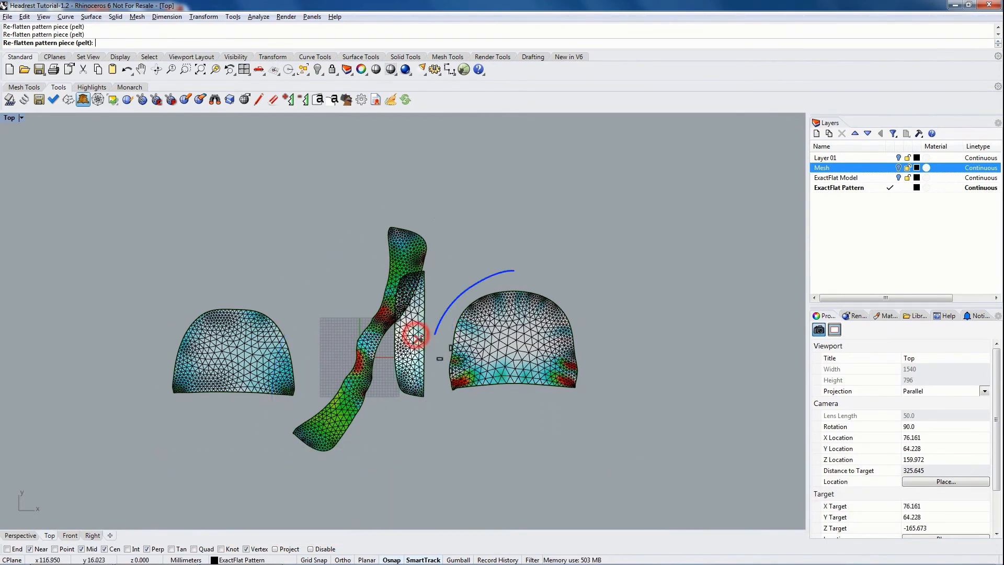
pyautogui.click(508, 348)
pyautogui.press('Return')
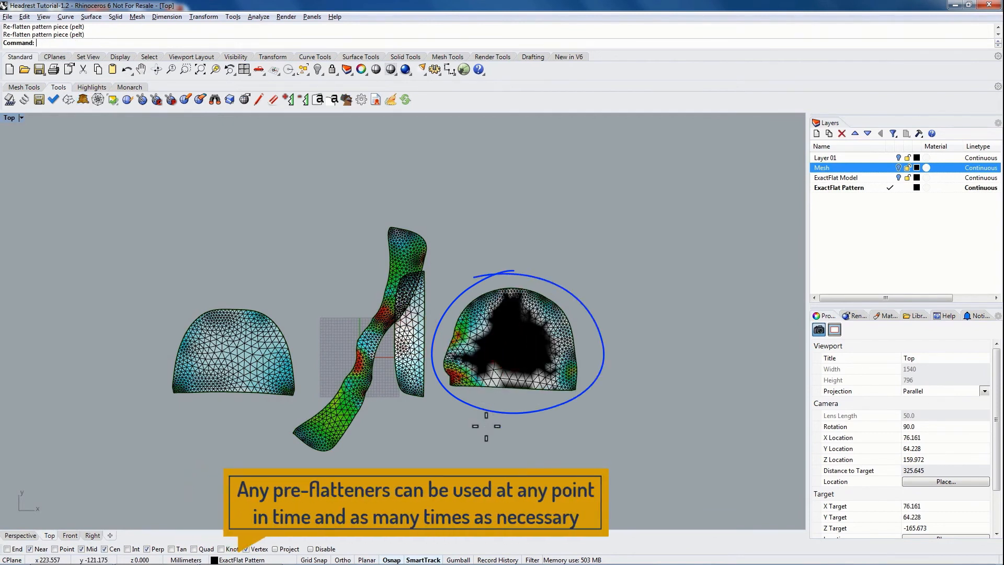
# - Run the Fracture pre-flattener again on all four pelted pattern pieces
pyautogui.click(68, 100)
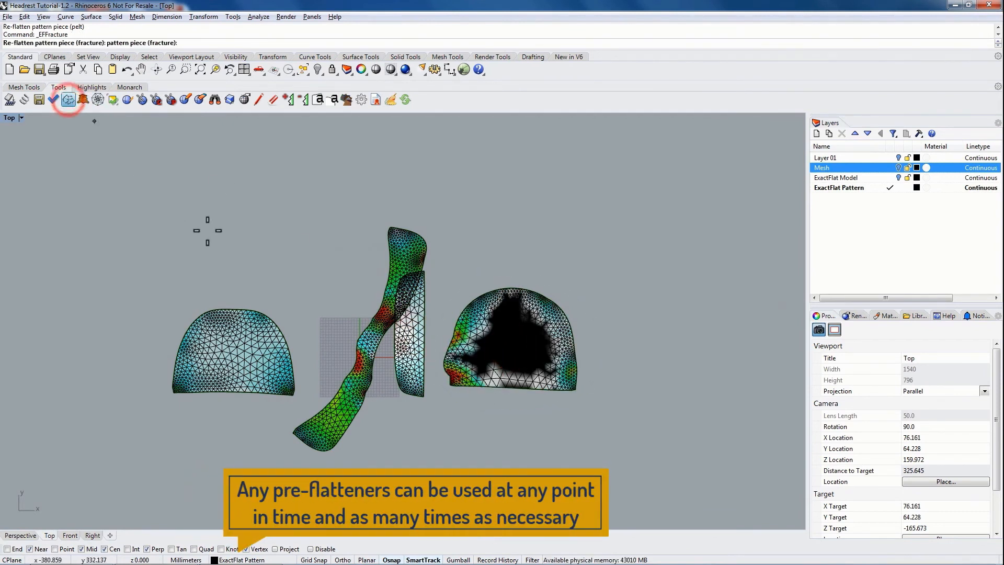
pyautogui.click(228, 346)
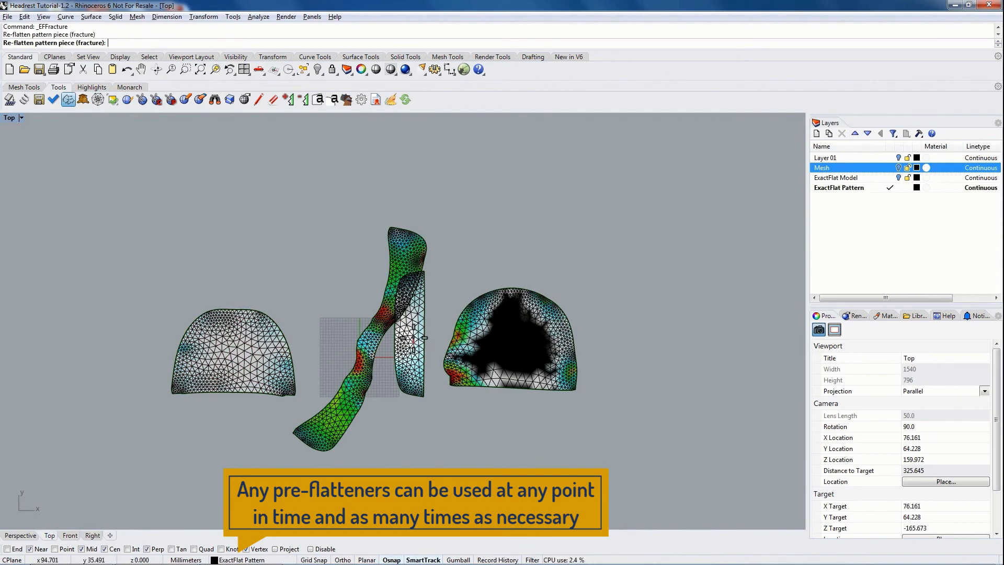
pyautogui.click(413, 333)
pyautogui.click(512, 342)
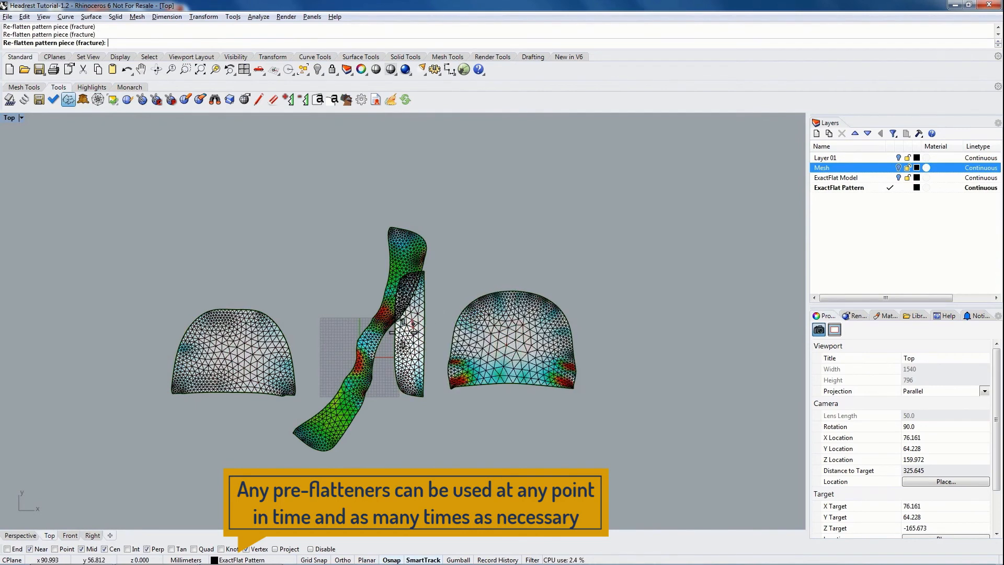
pyautogui.click(370, 336)
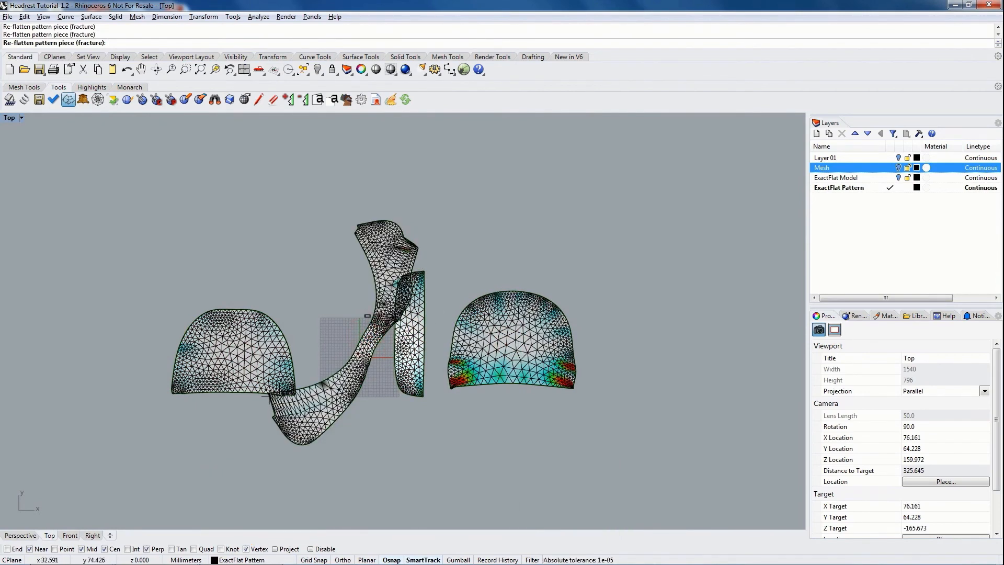